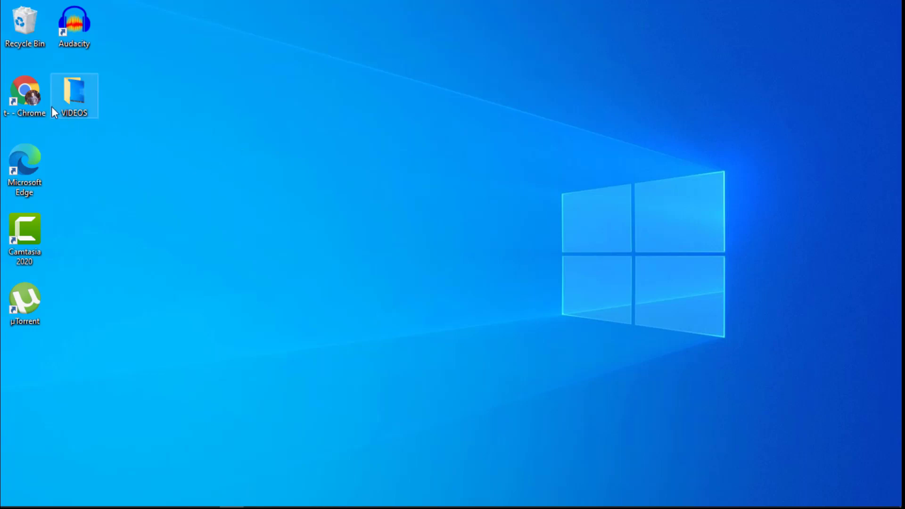
# Open Chrome and search Google for "google keyword planner"
pyautogui.doubleClick(26, 92)
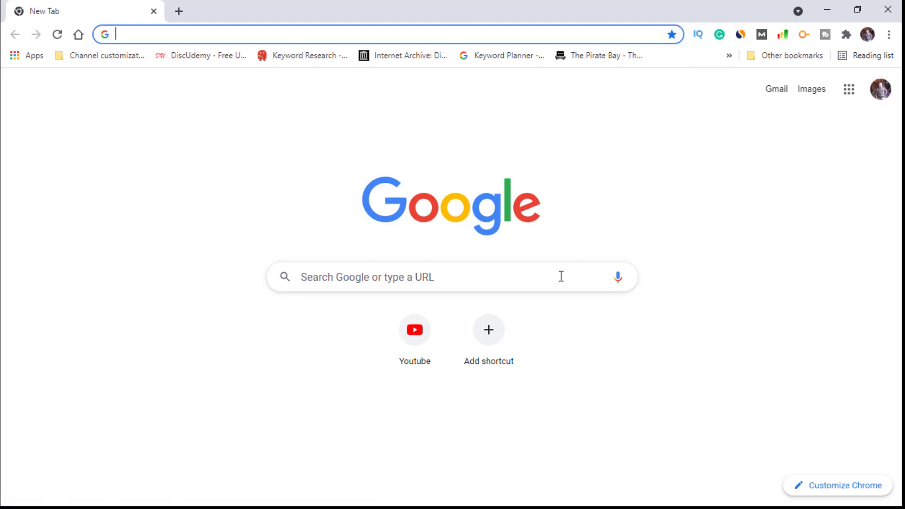
pyautogui.click(522, 280)
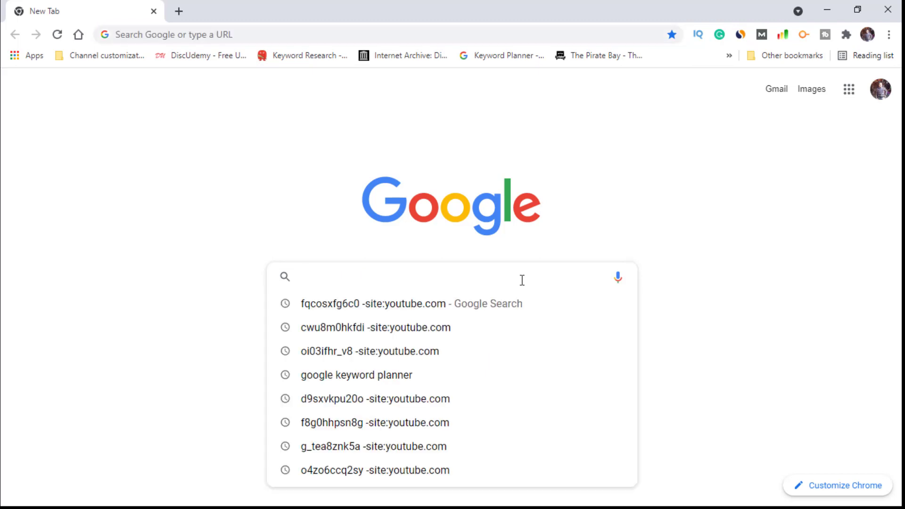
pyautogui.write('GOO')
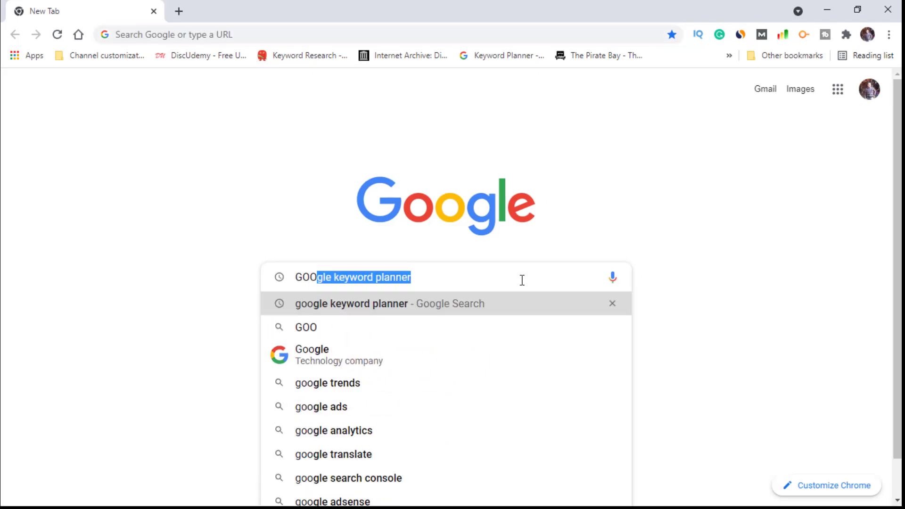
pyautogui.press('Right')
pyautogui.press('Return')
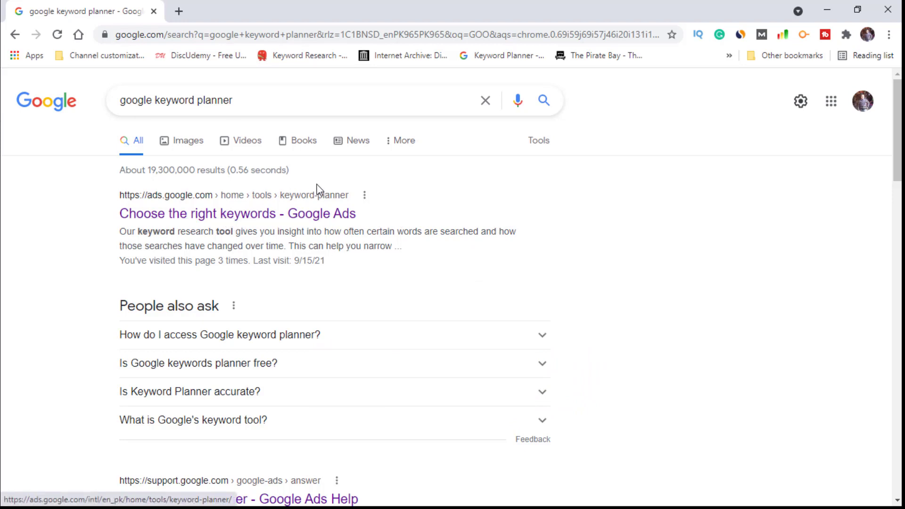
# Sign in from the "Choose the right keywords - Google Ads" search result and start a new Google Ads account
pyautogui.click(248, 217)
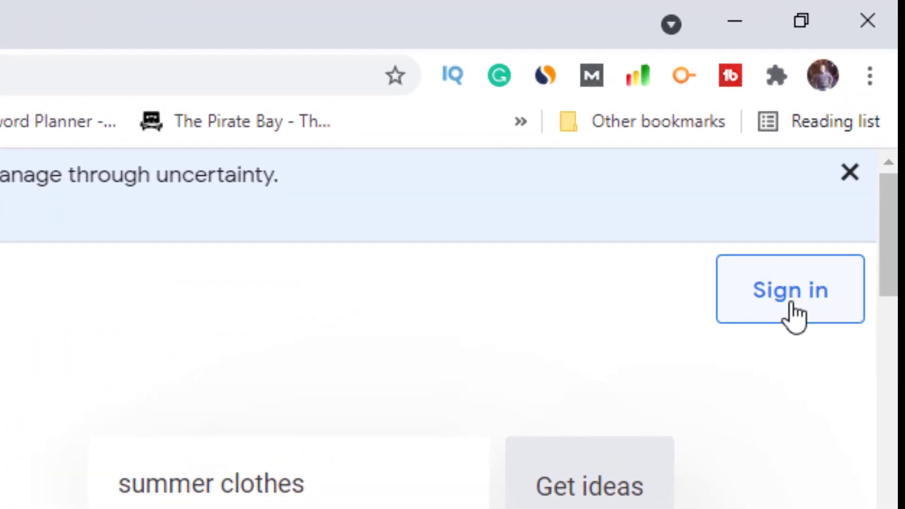
pyautogui.click(794, 315)
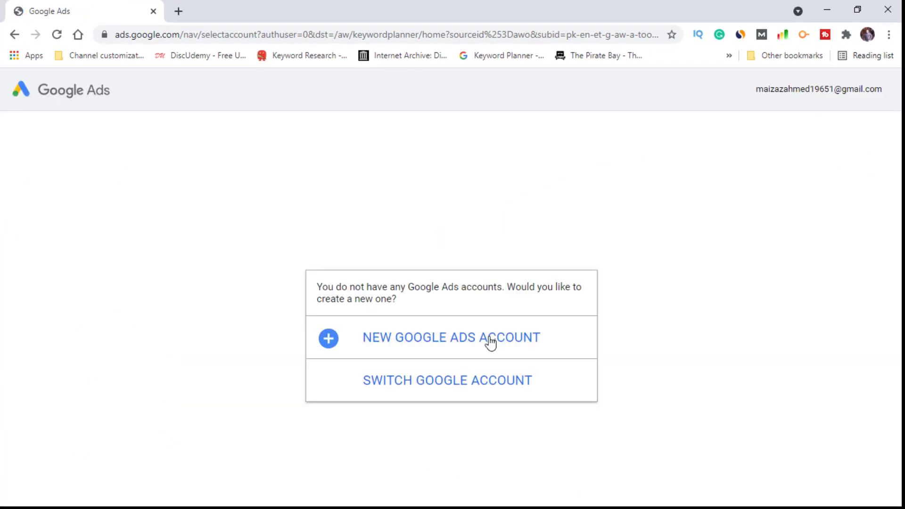
pyautogui.click(404, 349)
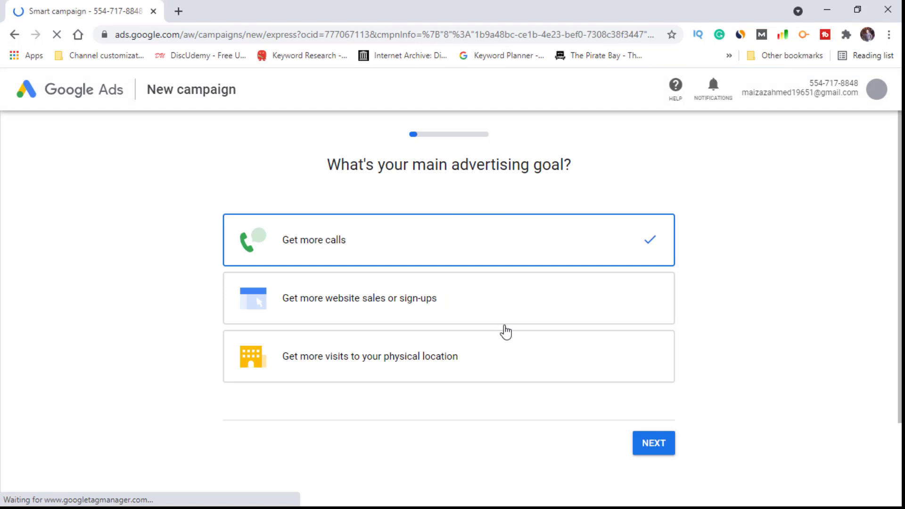
# Switch the campaign setup to Expert Mode and choose to create an account without a campaign
pyautogui.scroll(-2, 486, 330)
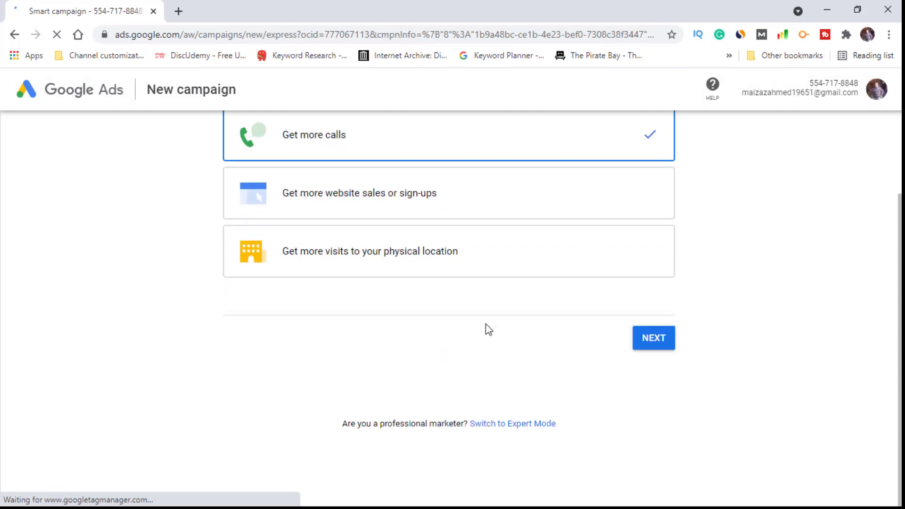
pyautogui.scroll(2, 489, 329)
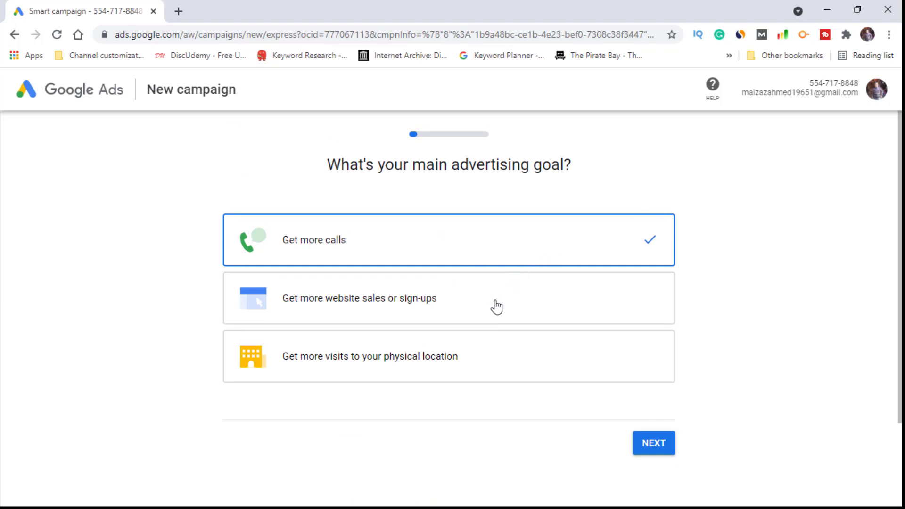
pyautogui.scroll(-2, 497, 307)
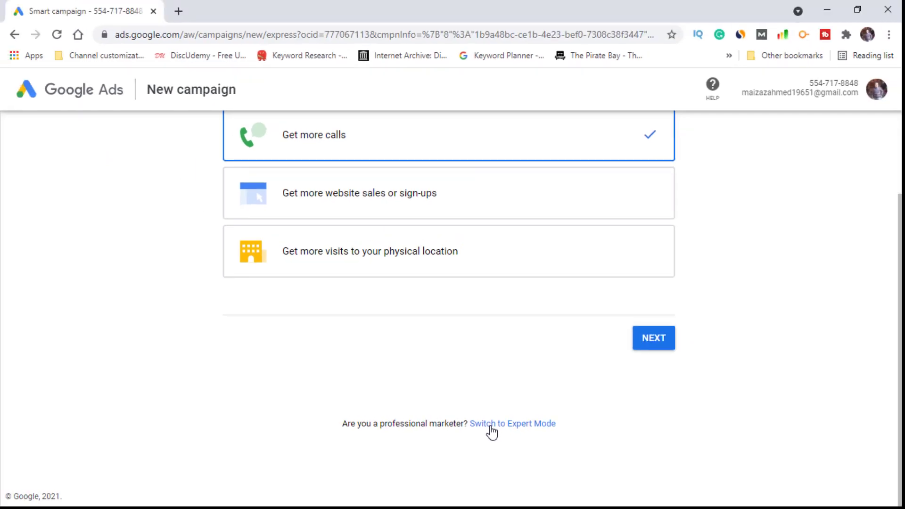
pyautogui.click(491, 429)
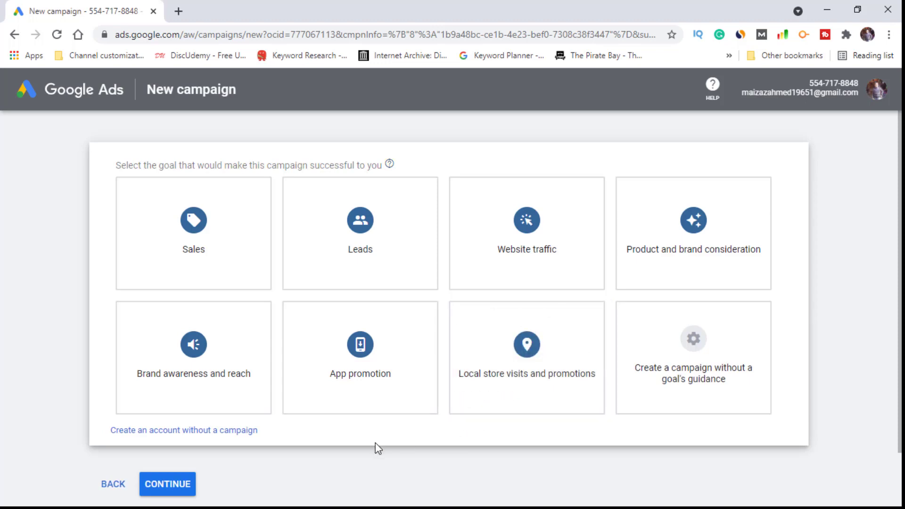
pyautogui.moveTo(233, 259)
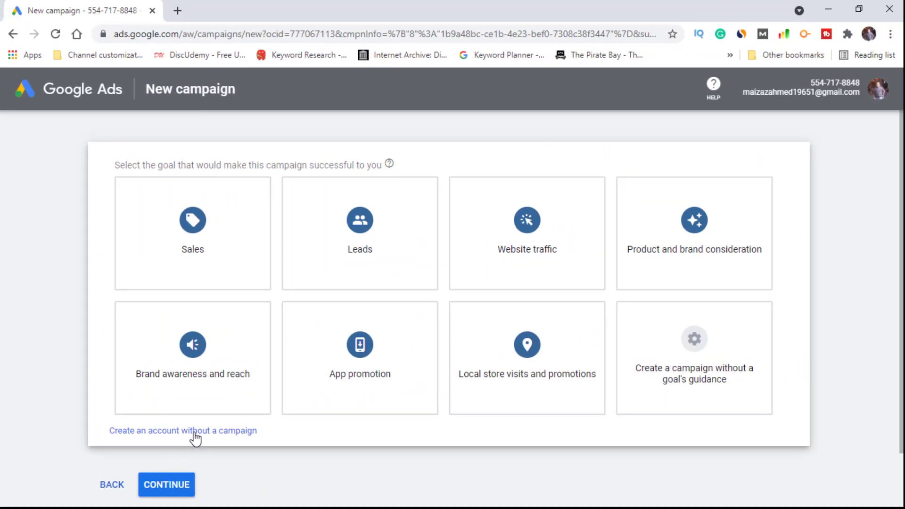
pyautogui.click(194, 434)
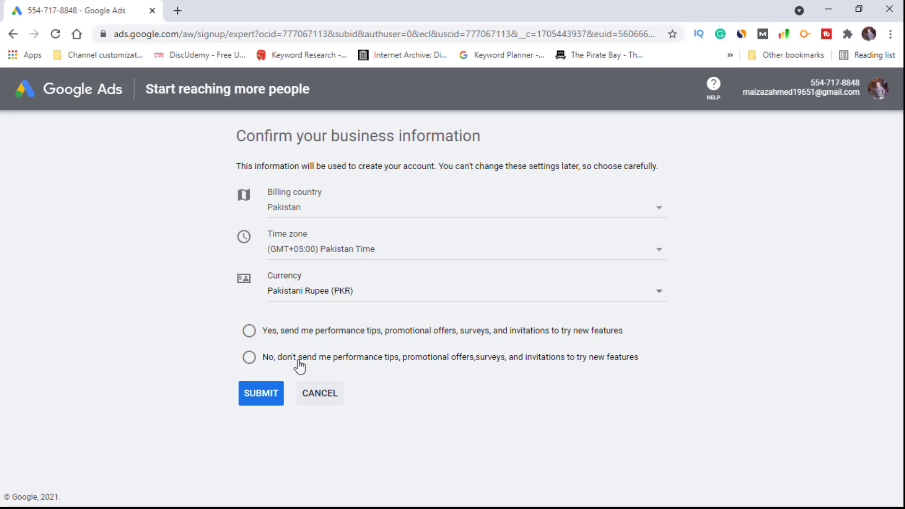
# Submit the business information with performance tips and promotional offers accepted, and go on to explore the account
pyautogui.click(250, 334)
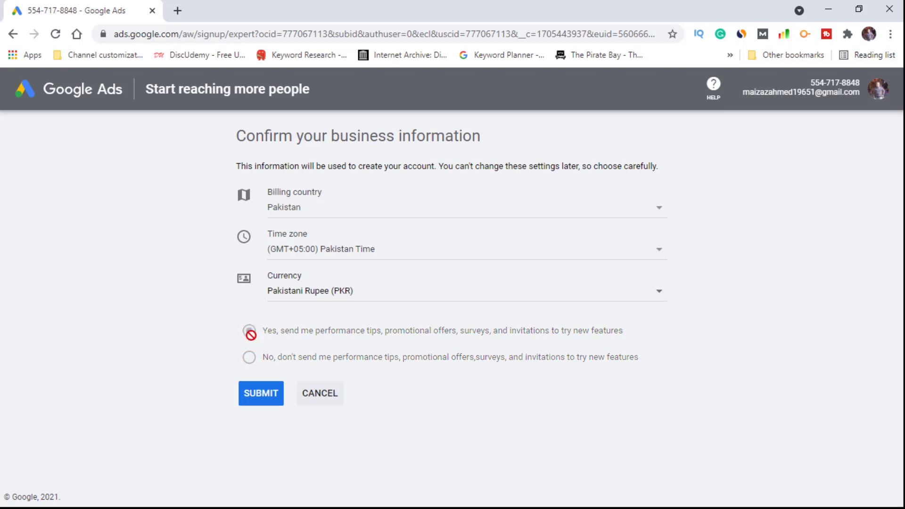
pyautogui.click(263, 400)
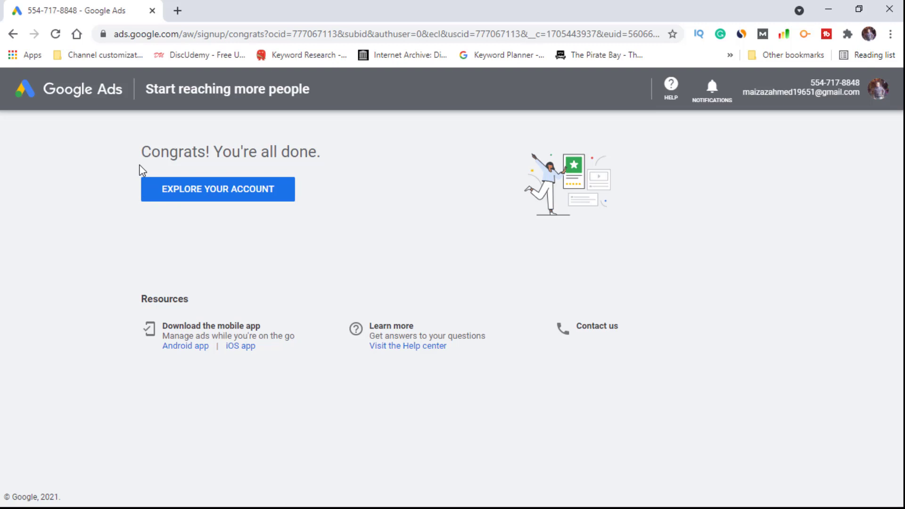
pyautogui.click(160, 194)
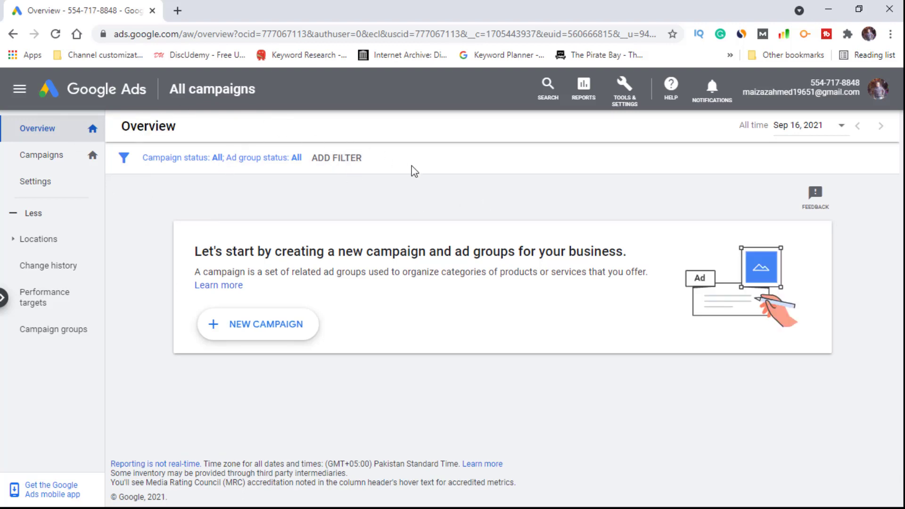
# Open Keyword Planner, dismiss the updates notice, and start Discover new keywords
pyautogui.click(624, 97)
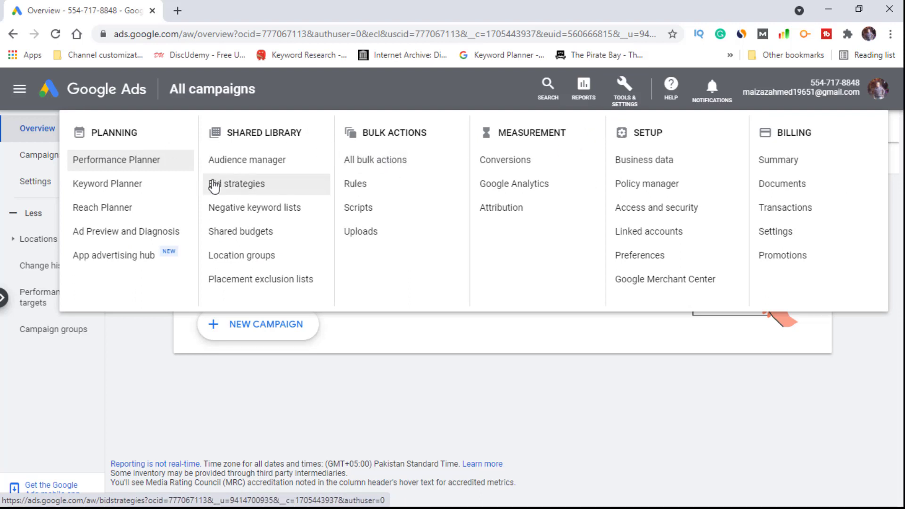
pyautogui.click(93, 188)
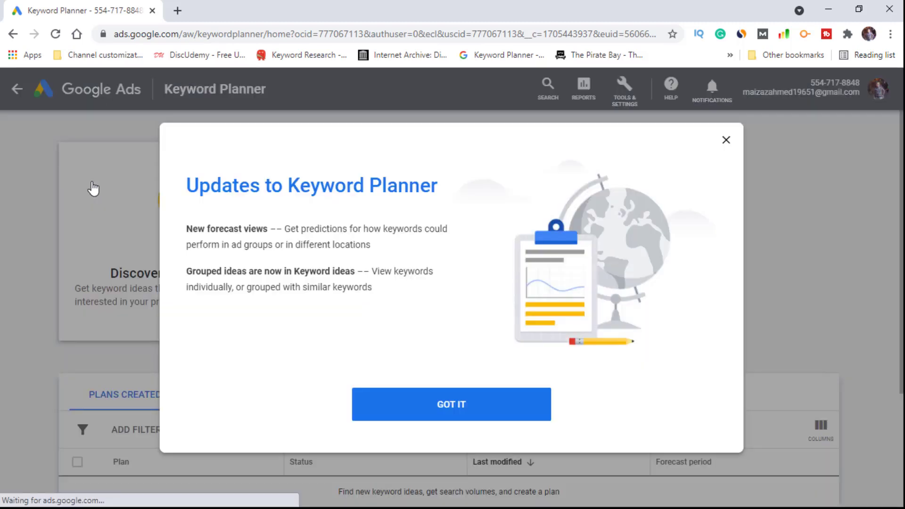
pyautogui.click(460, 406)
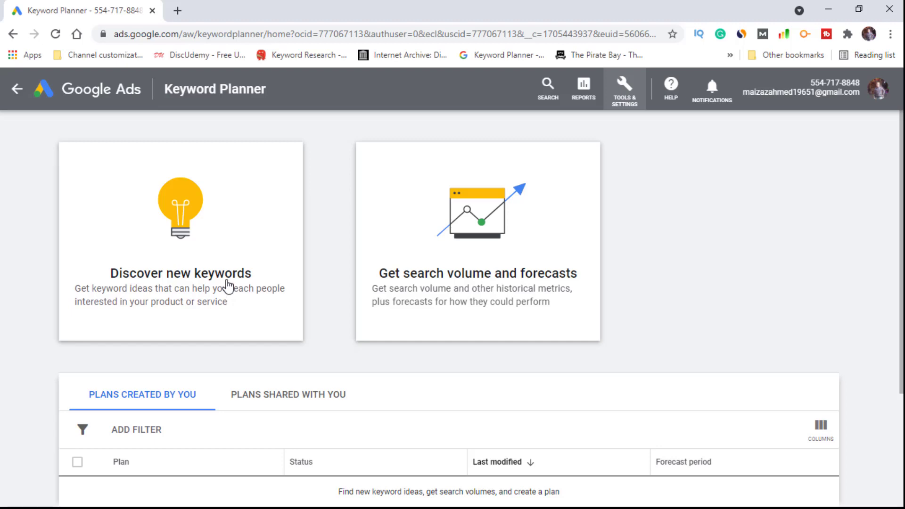
pyautogui.click(228, 285)
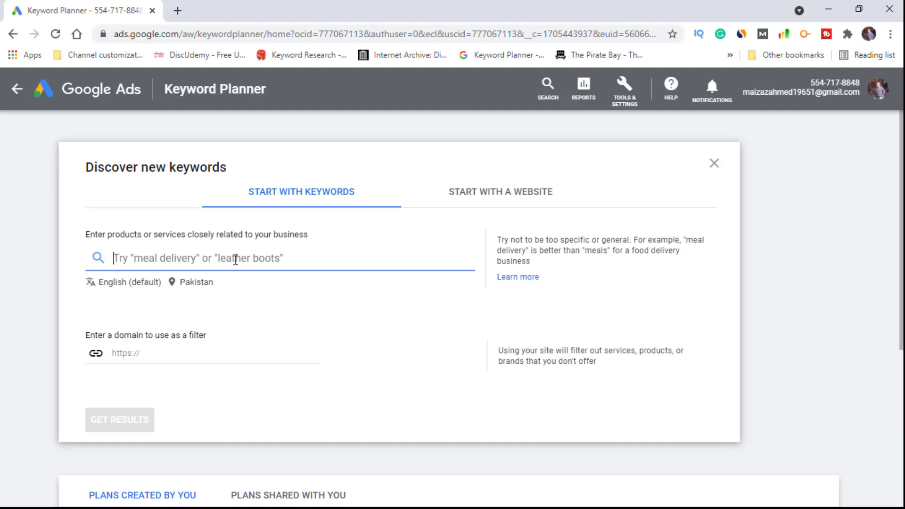
# Add the United States, India and the United Kingdom to the targeted locations and save them
pyautogui.click(193, 284)
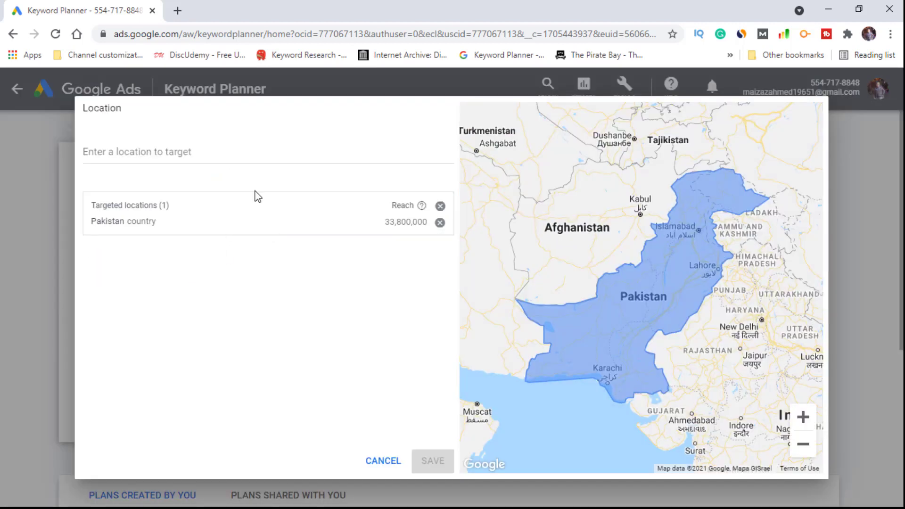
pyautogui.click(251, 156)
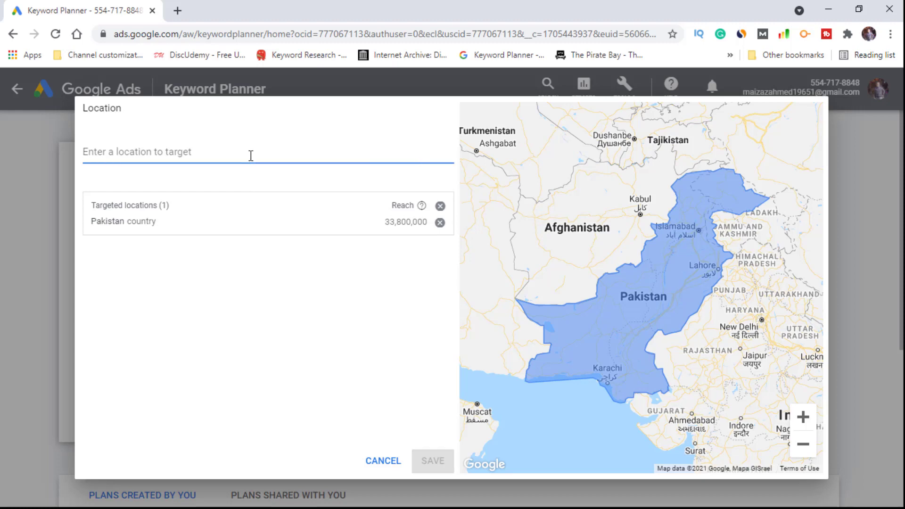
pyautogui.write('USA')
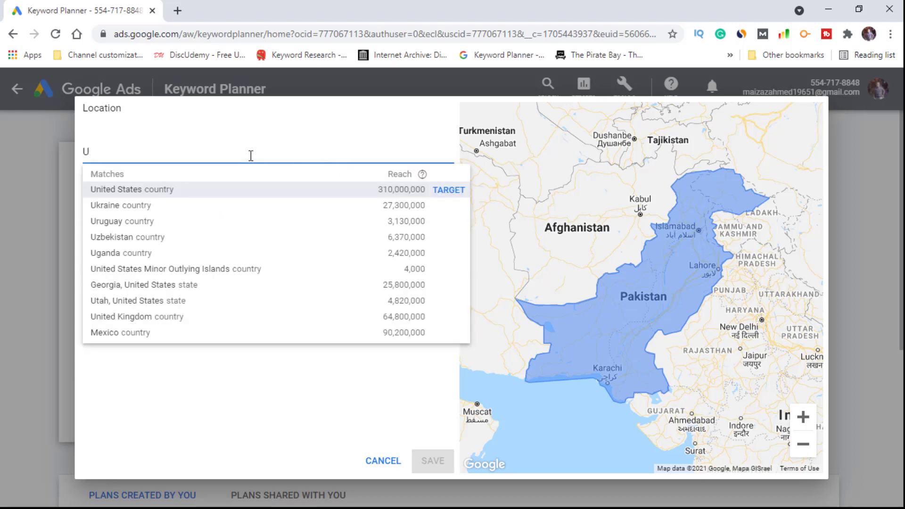
pyautogui.click(228, 195)
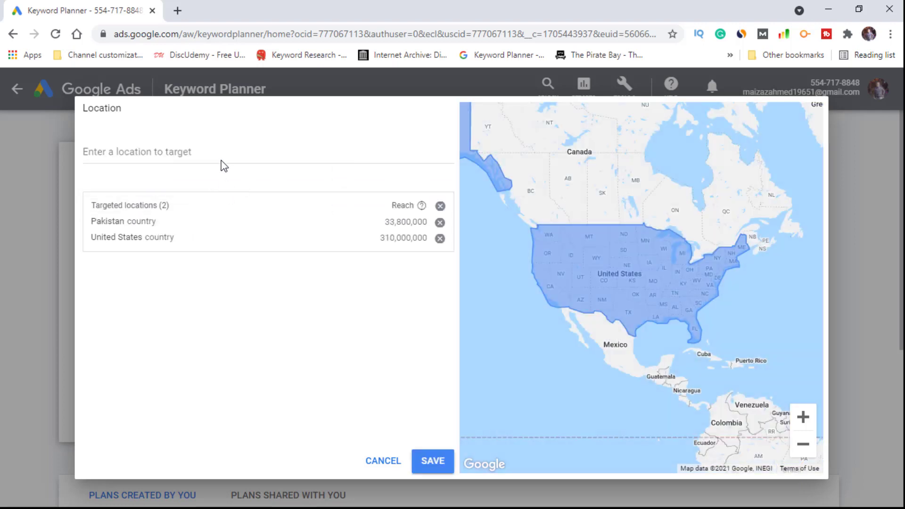
pyautogui.click(224, 152)
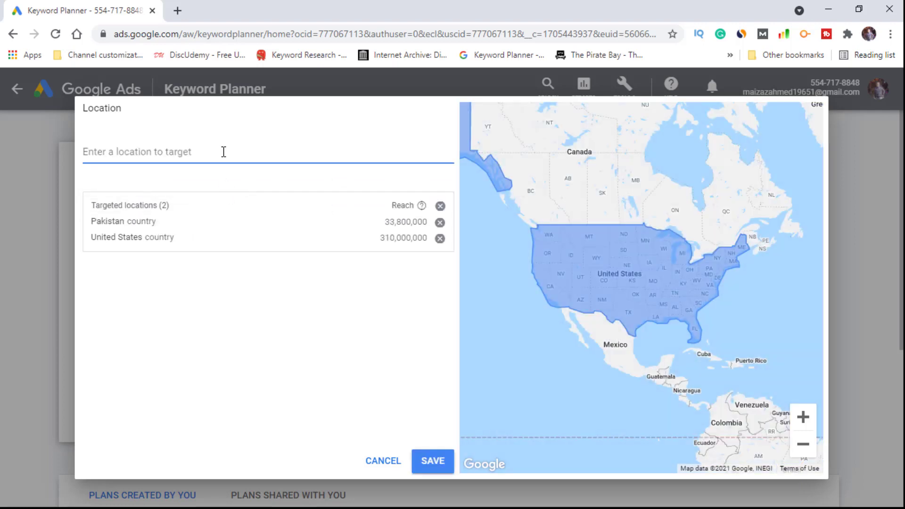
pyautogui.write('IN')
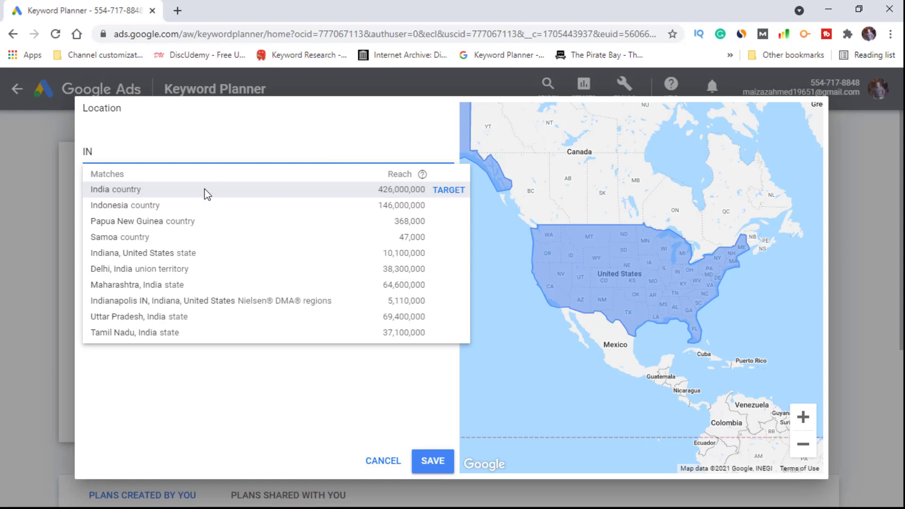
pyautogui.click(205, 193)
pyautogui.click(206, 150)
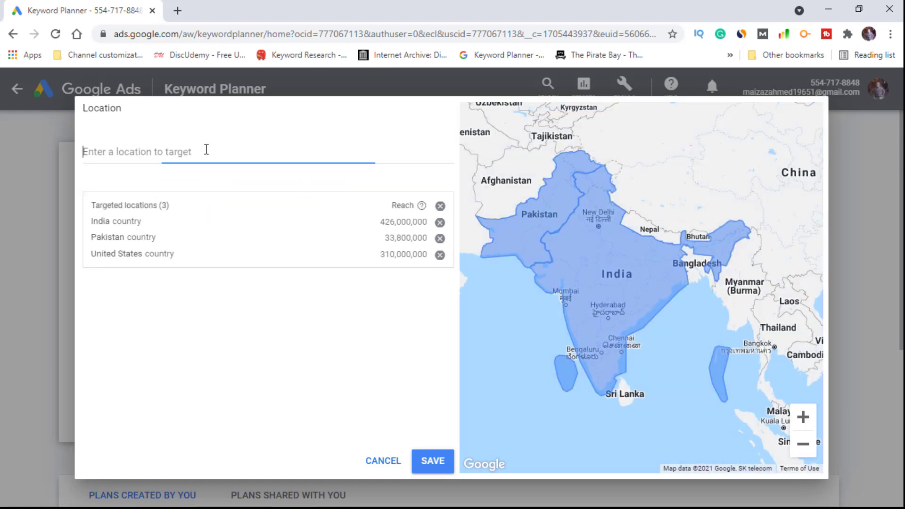
pyautogui.write('UK')
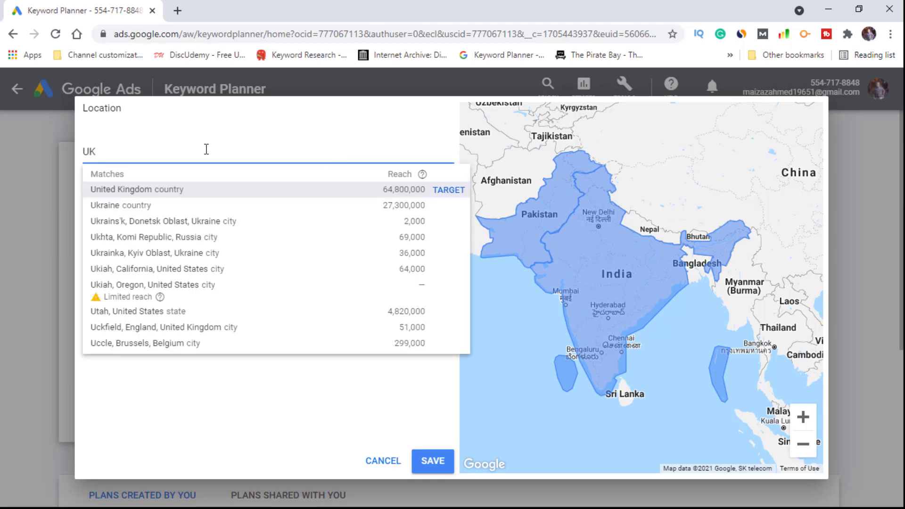
pyautogui.click(194, 190)
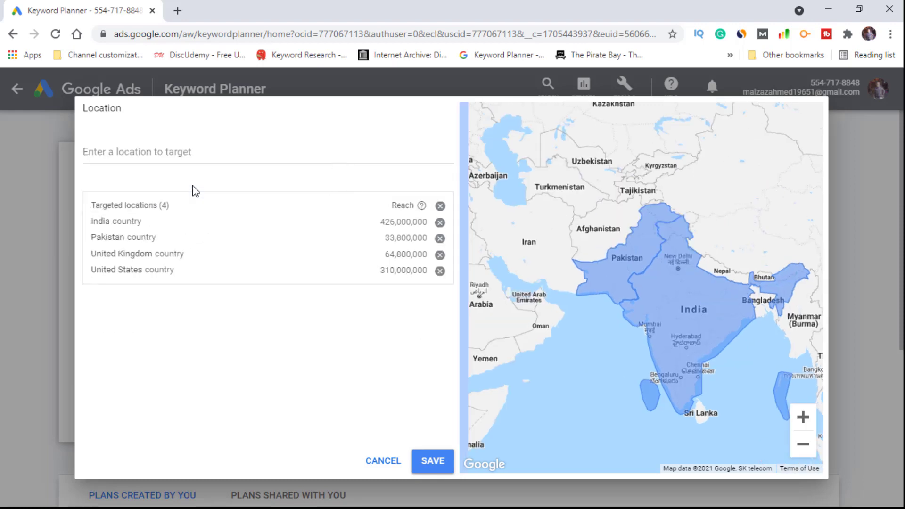
pyautogui.click(429, 461)
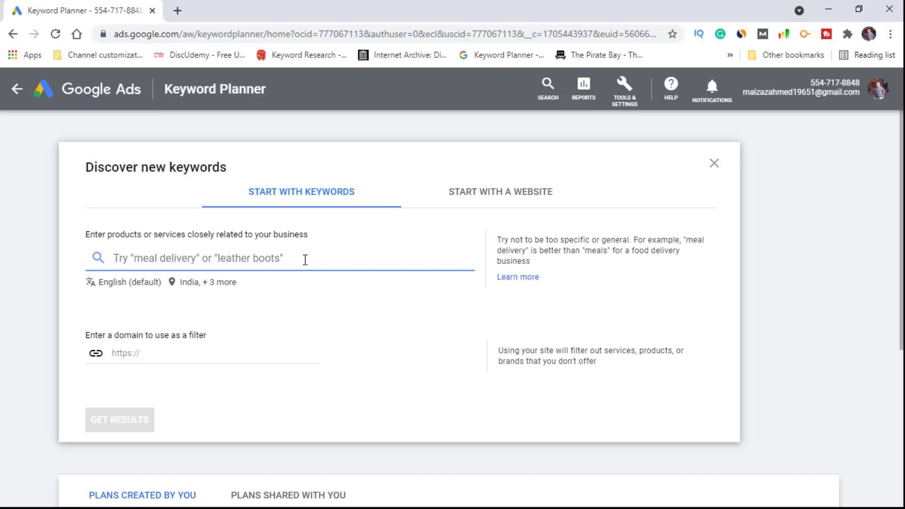
# Get keyword ideas for the phrase "HOW TO LOSE WEIGHT"
pyautogui.write('HOW')
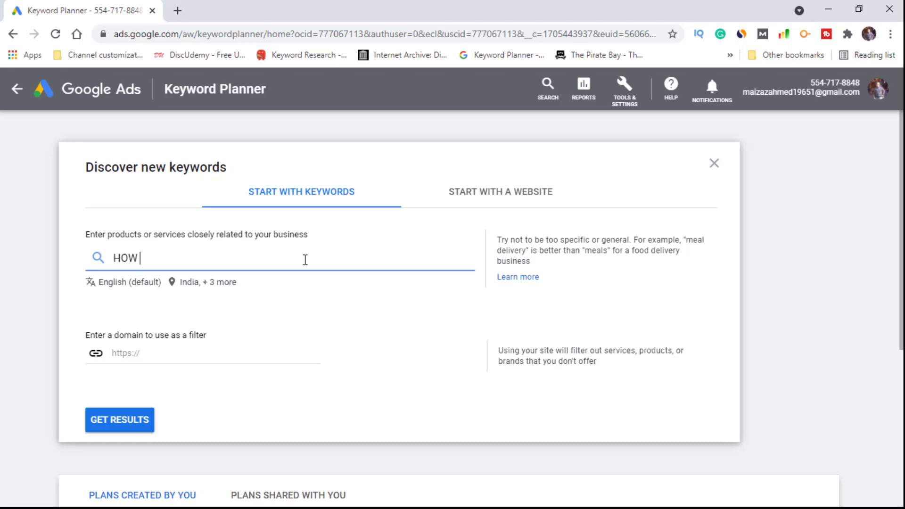
pyautogui.write(' TO LOSE WEIGHT')
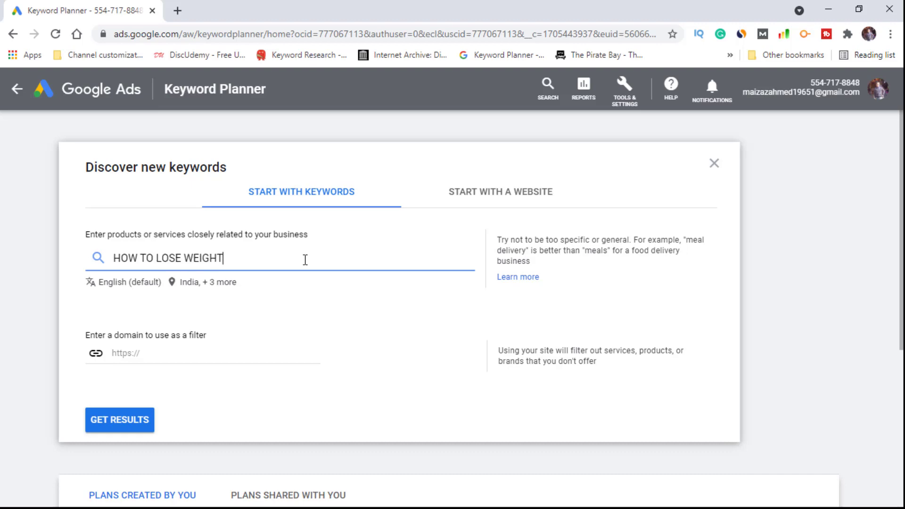
pyautogui.click(128, 420)
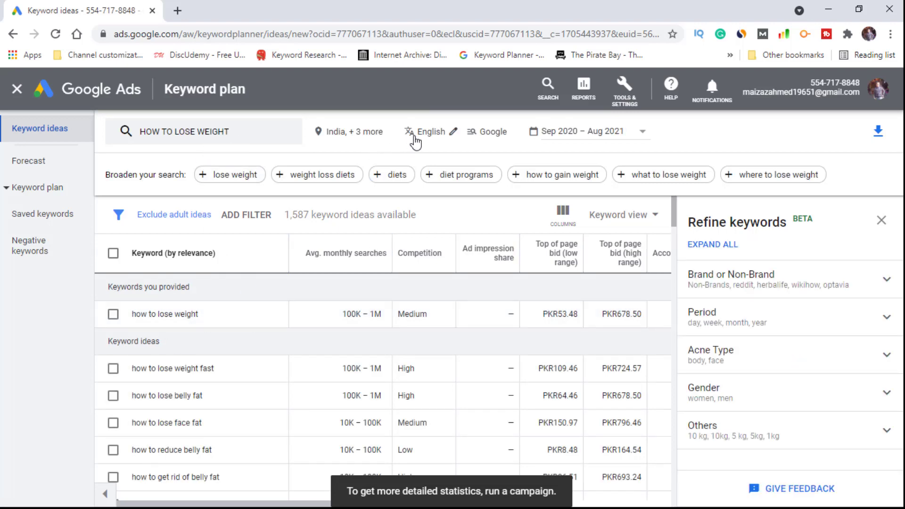
# Set the search network to Google and search partners and the date range to Last 12 months
pyautogui.click(493, 137)
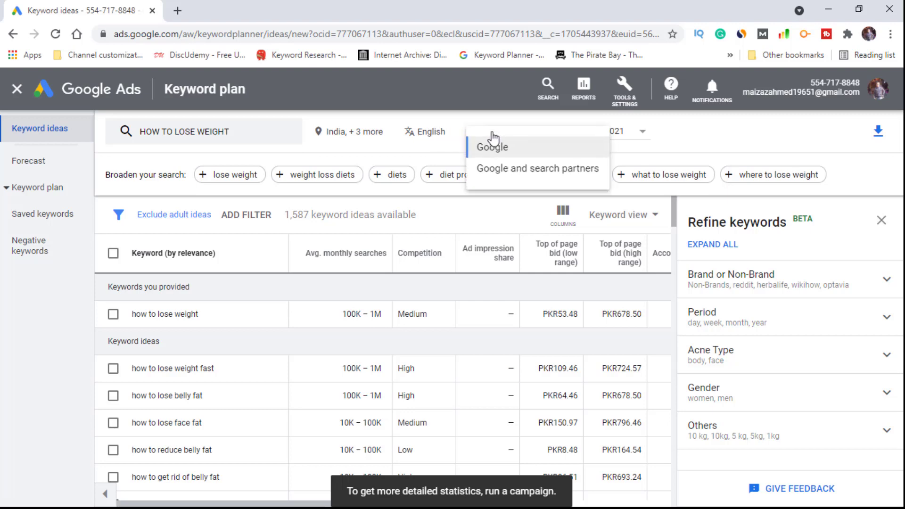
pyautogui.click(493, 169)
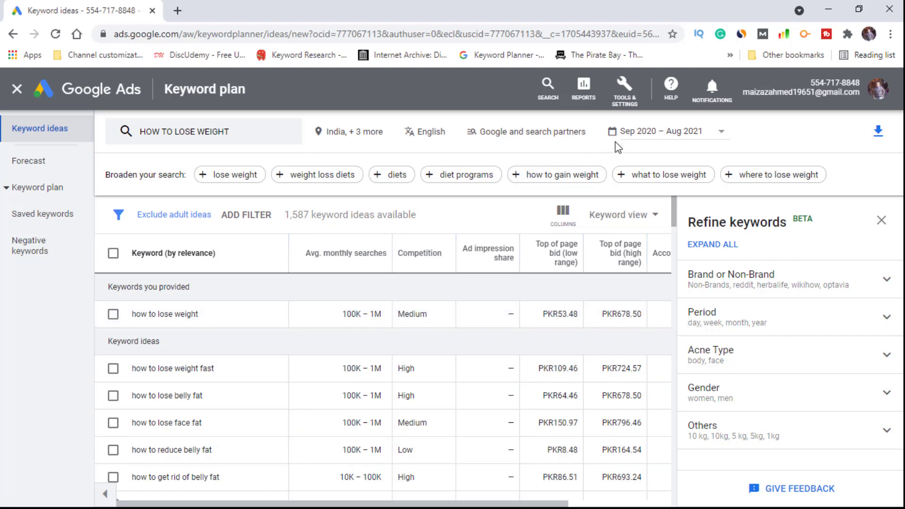
pyautogui.click(641, 139)
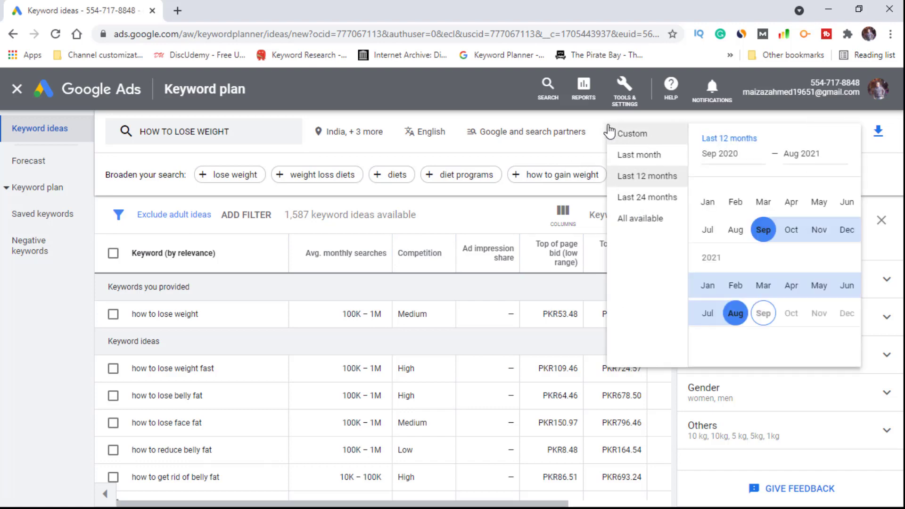
pyautogui.click(629, 183)
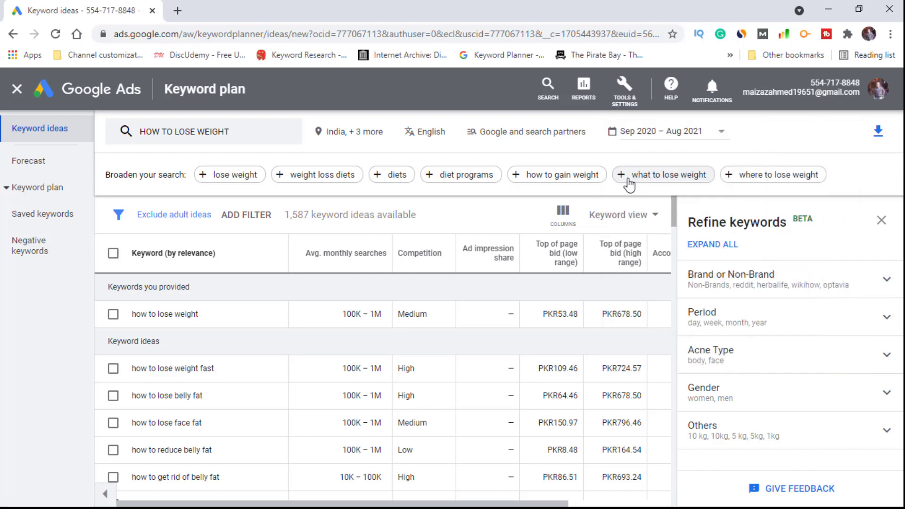